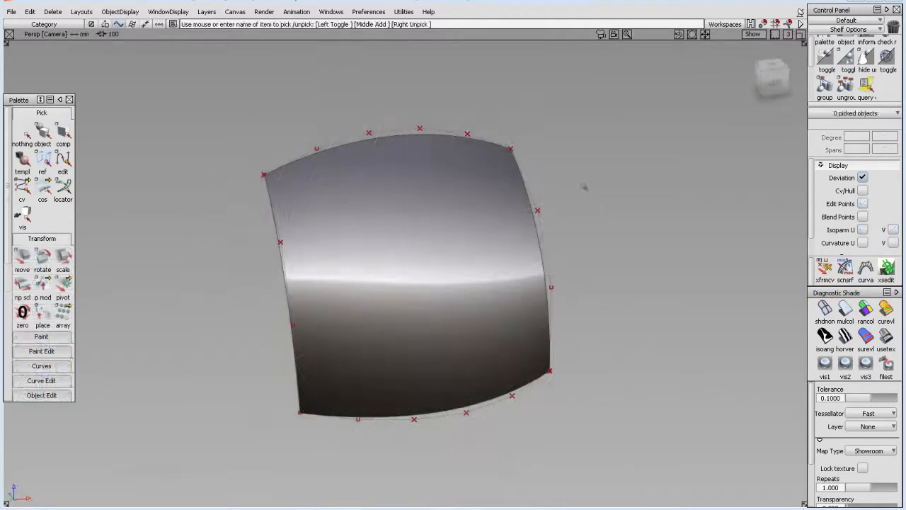
- Reshape the curved surface by moving some of its control vertices and scaling others
left_click(533, 199)
left_click(22, 259)
left_click_drag(137, 305, 192, 271)
left_click(63, 259)
left_click(283, 272)
left_click_drag(257, 265, 229, 380)
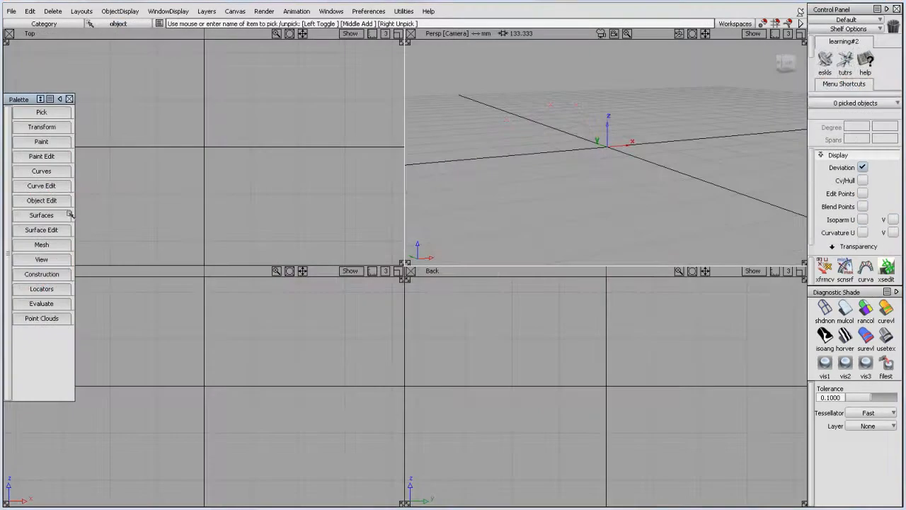
- Place a cylinder primitive in each of the four views
left_click(65, 216)
left_click(22, 233)
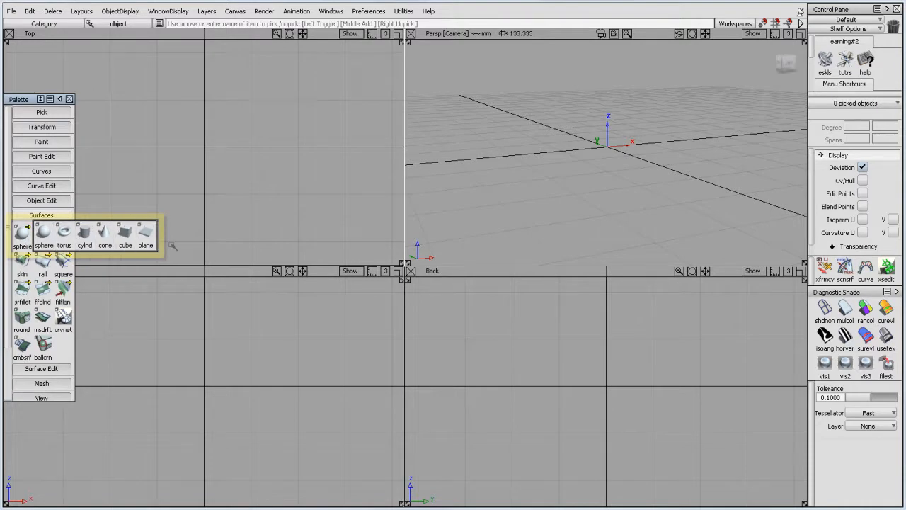
left_click(88, 239)
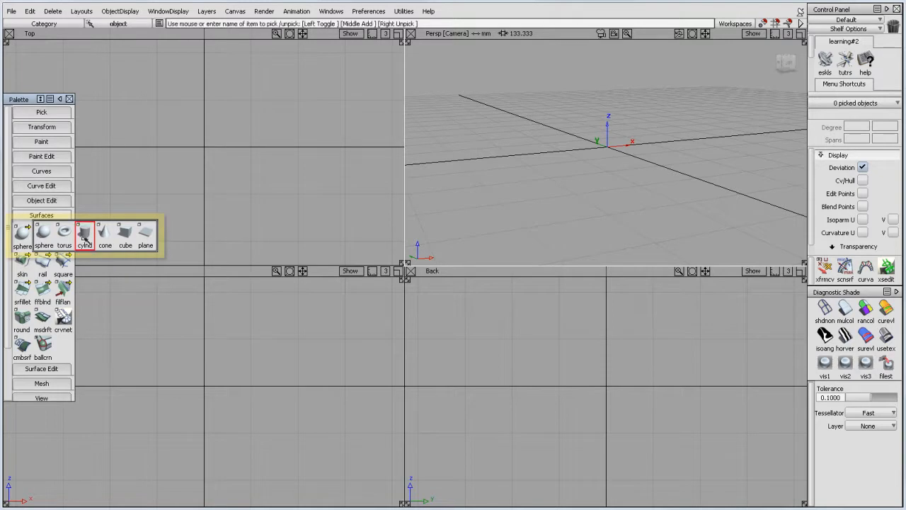
left_click(157, 99)
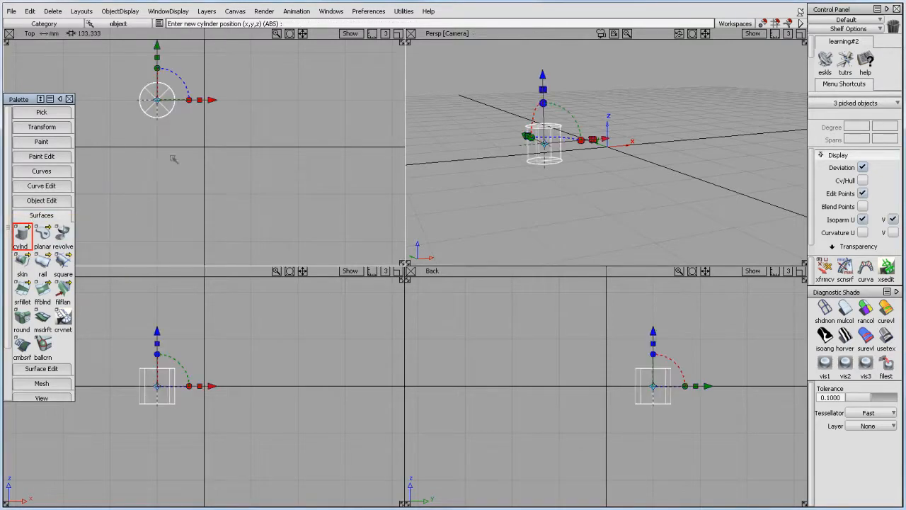
left_click(208, 342)
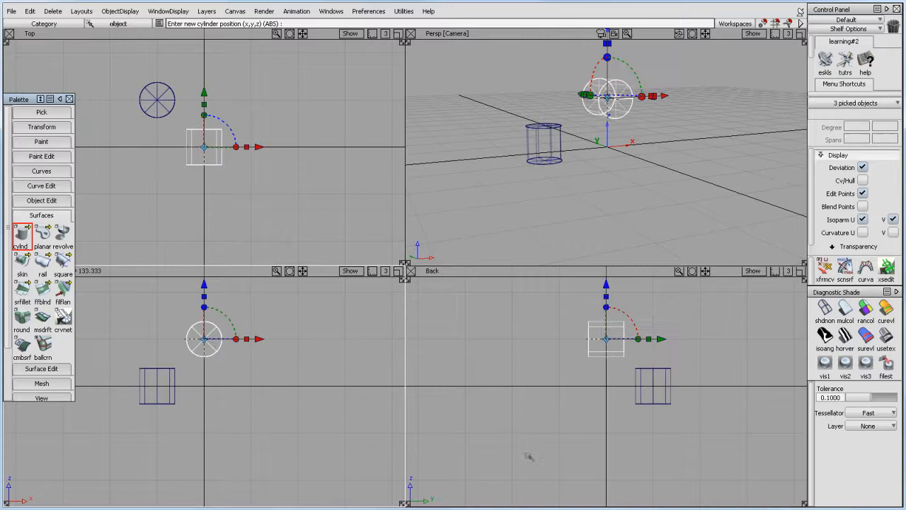
left_click(563, 434)
left_click(678, 160)
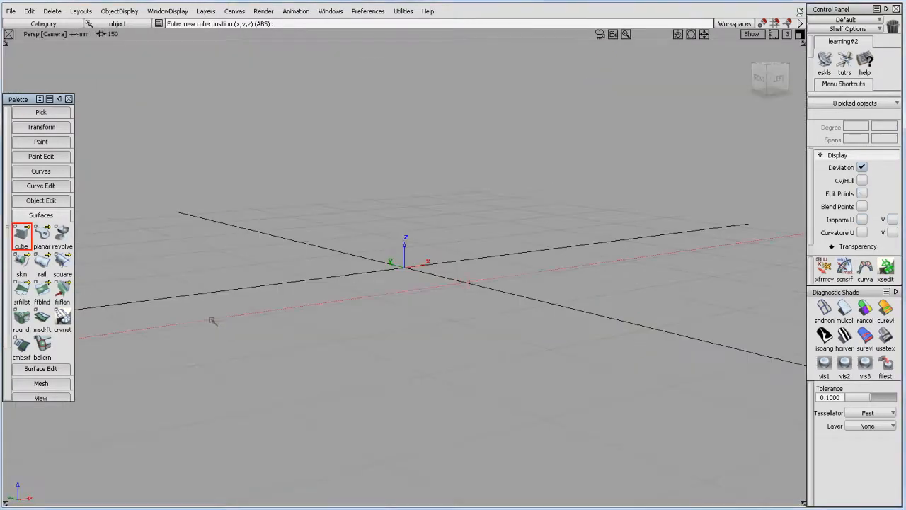
- Place a cube on the ground plane in the perspective view at about 442.55, -136.19, 0
left_click_drag(212, 320, 710, 262)
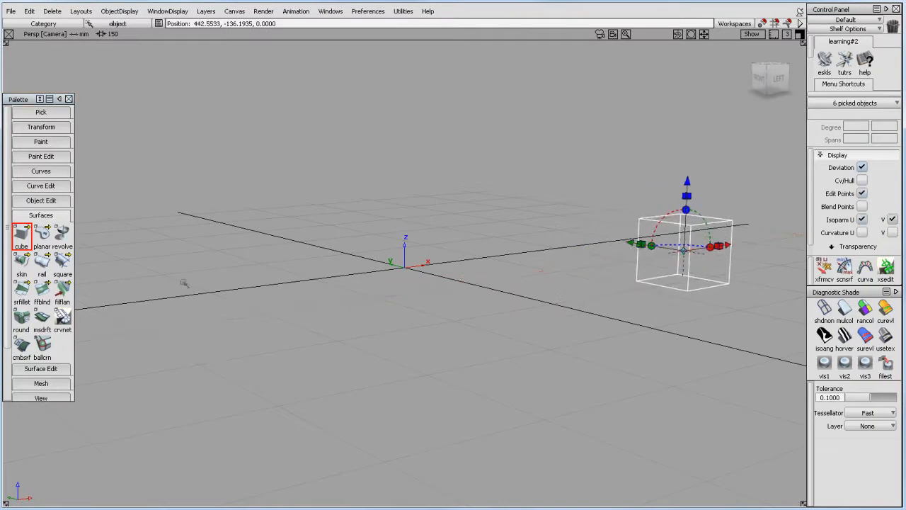
left_click_drag(104, 271, 205, 357)
left_click_drag(491, 216, 422, 128)
left_click_drag(371, 60, 369, 226)
left_click_drag(333, 281, 430, 338)
left_click_drag(528, 319, 517, 318)
left_click_drag(489, 286, 484, 338)
left_click_drag(479, 290, 470, 345)
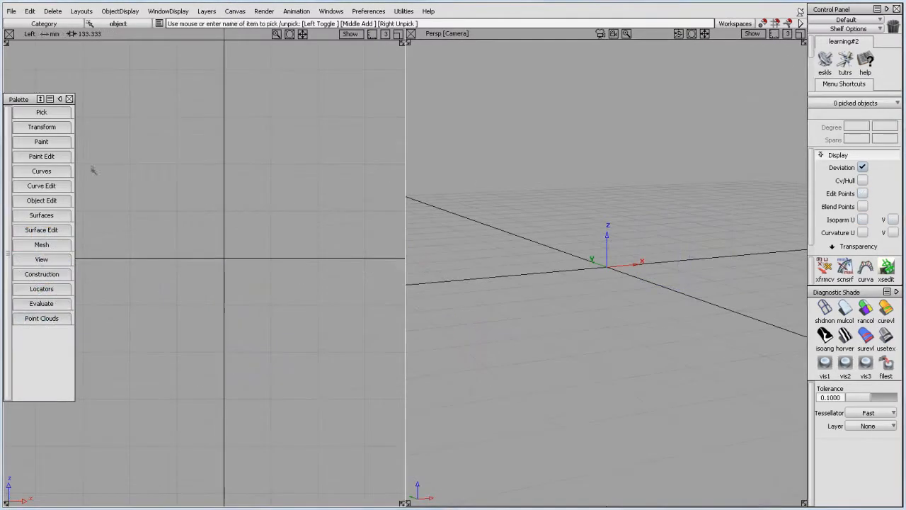
- Draw a two-point edit point curve in the Left view, slanting down across the horizontal axis on the vertical axis's left side
left_click(64, 172)
left_click(49, 190)
left_click_drag(54, 192, 85, 187)
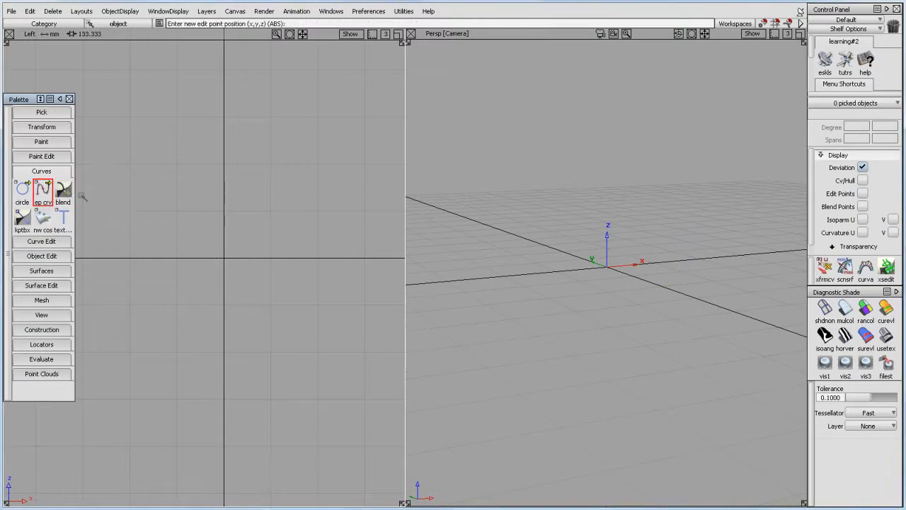
left_click(129, 117)
left_click(177, 307)
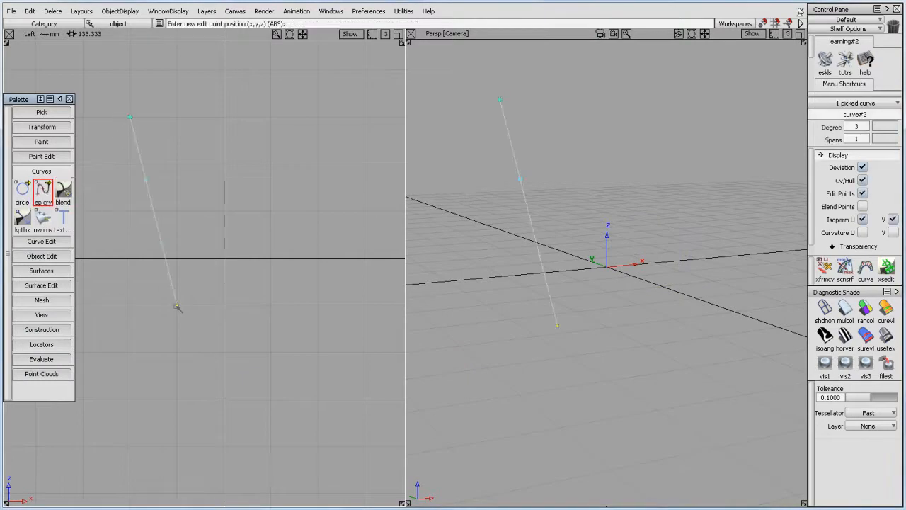
- Bend the straight curve into an S-shape by moving its two inner control vertices sideways
left_click(41, 112)
left_click(22, 187)
left_click(145, 180)
left_click(41, 237)
left_click(22, 259)
left_click_drag(139, 196, 177, 134)
left_click(162, 242)
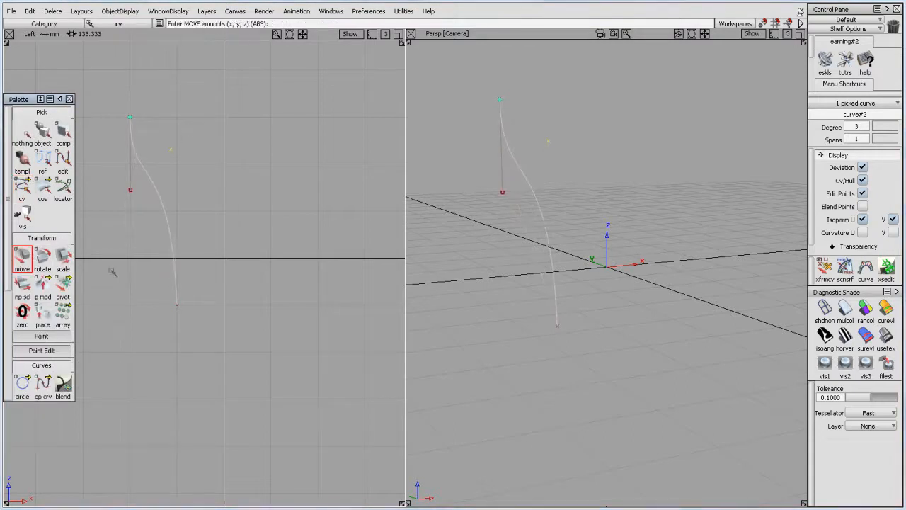
- Revolve the S-shaped curve into a surface
scroll(26, 384, "down", 5)
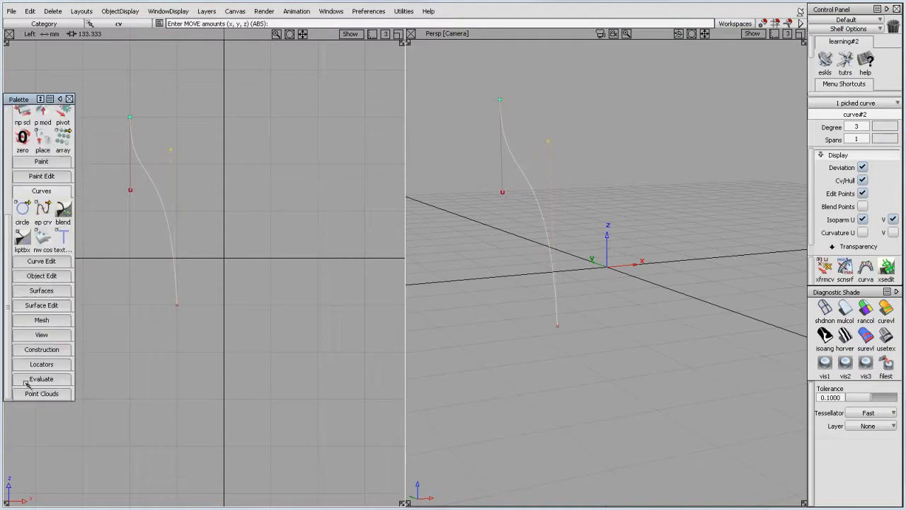
left_click(63, 294)
scroll(62, 283, "down", 2)
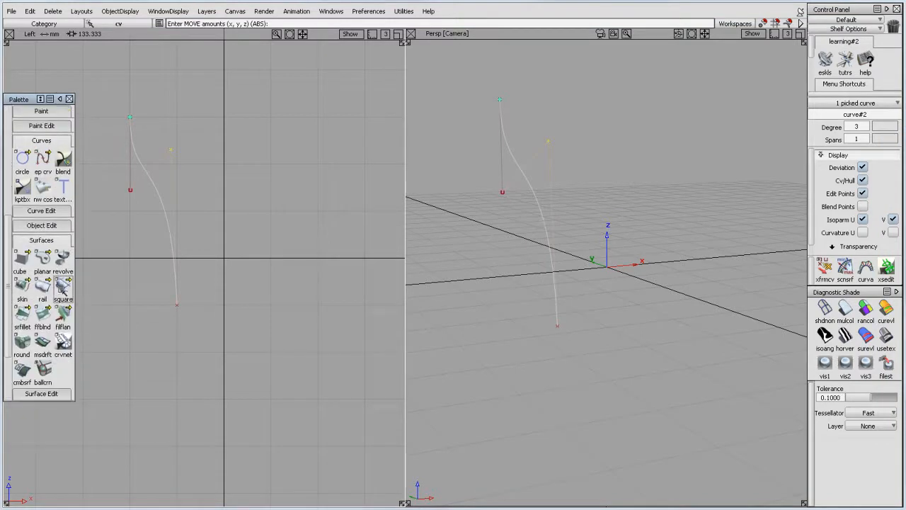
left_click(63, 260)
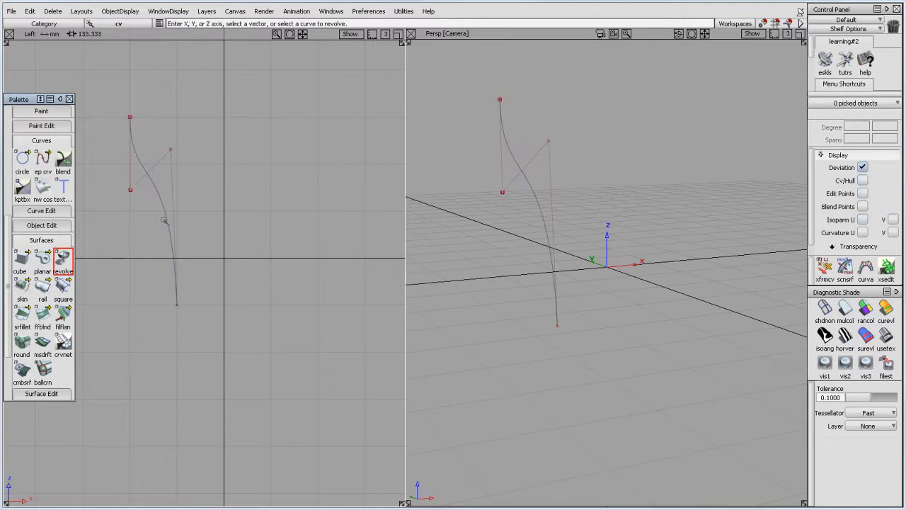
left_click(165, 219)
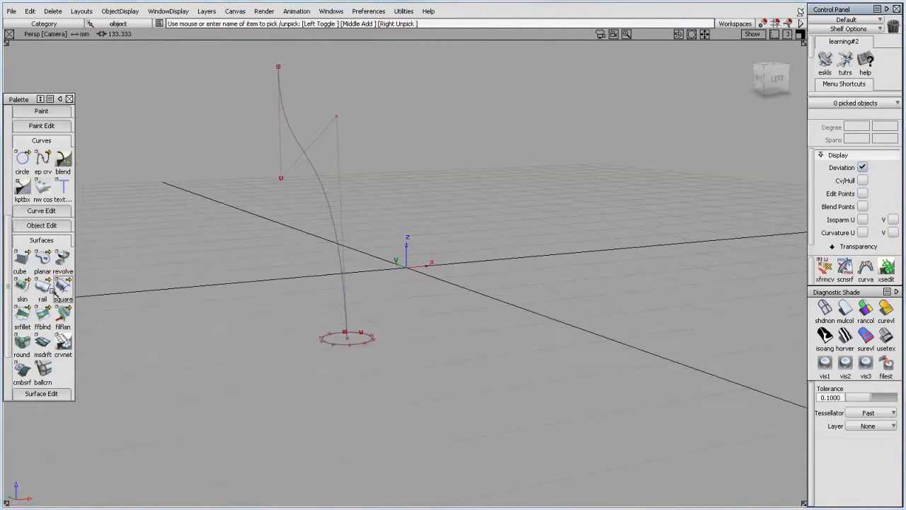
- Extrude the circle at the curve's lower end along the S-shaped curve
left_click(43, 287)
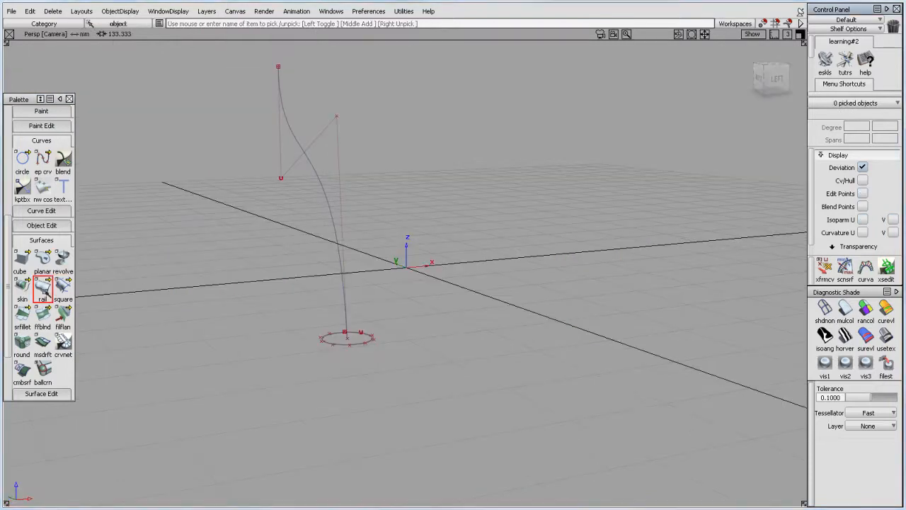
left_click_drag(60, 292, 85, 289)
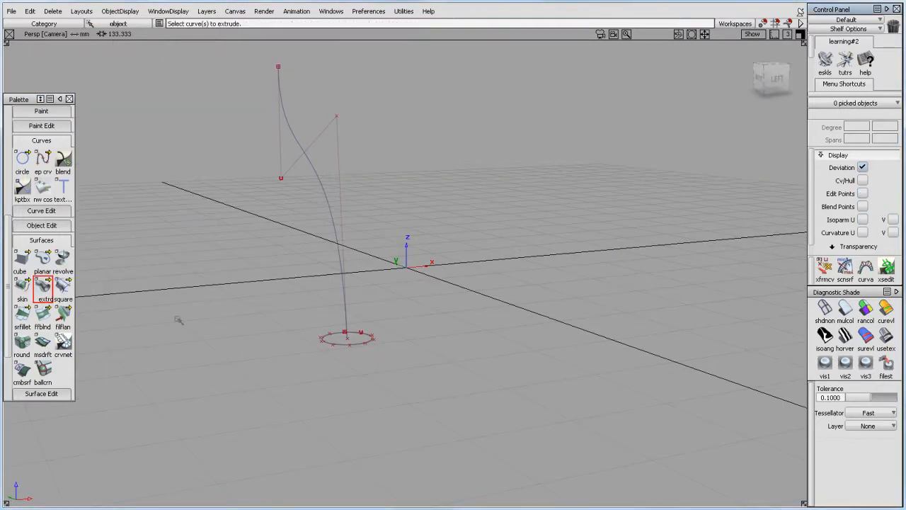
left_click(346, 341)
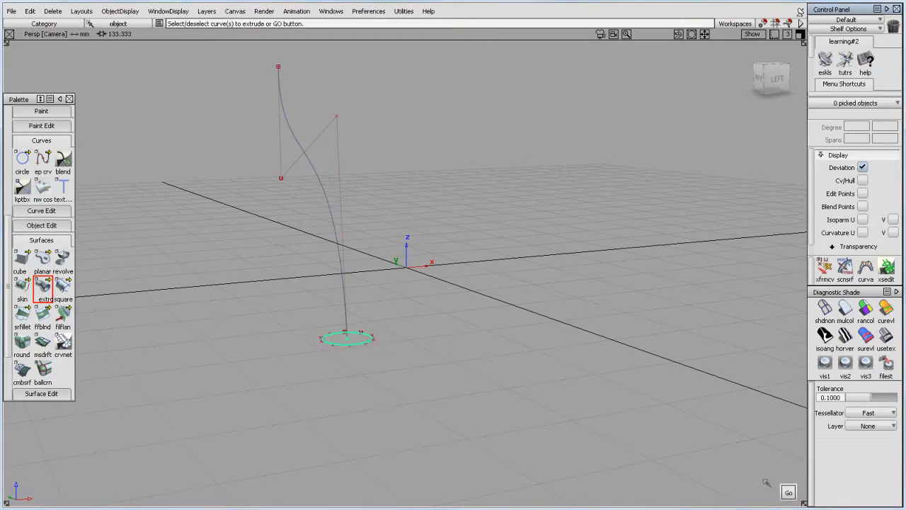
left_click(788, 493)
left_click(342, 265)
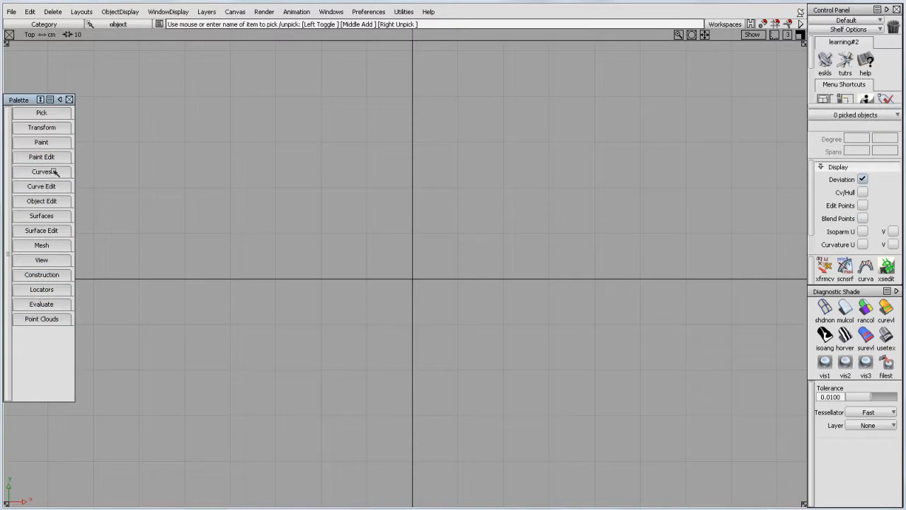
- Place a circle at the origin in the Top view
left_click(54, 171)
left_click(23, 189)
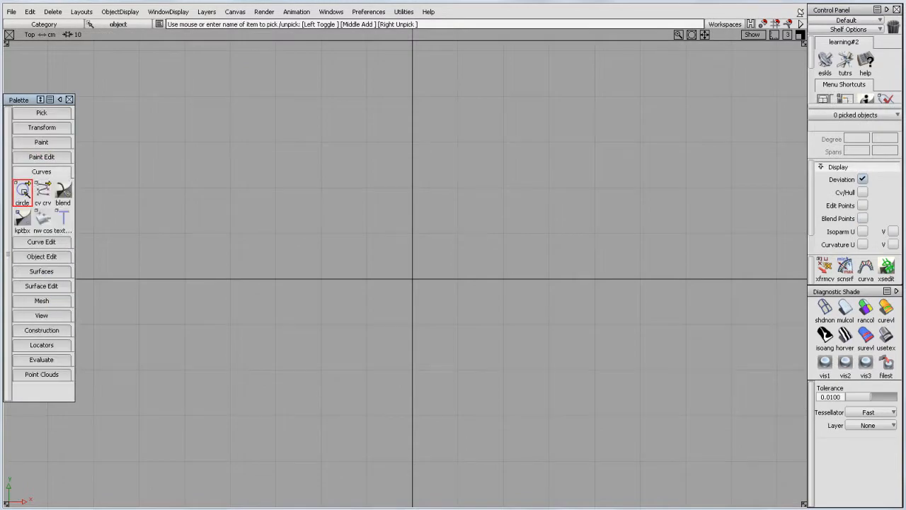
left_click(415, 286)
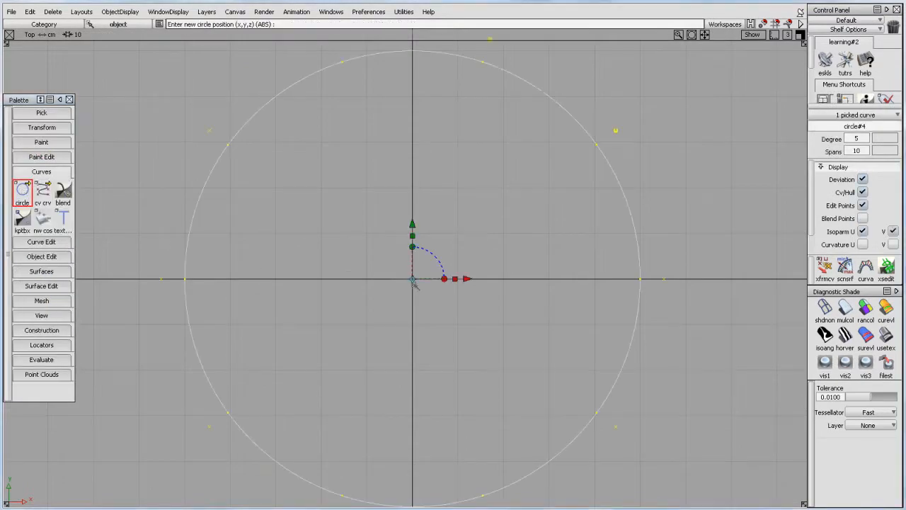
- Scale the circle down uniformly about the origin until it is much smaller than one grid square
left_click(455, 280)
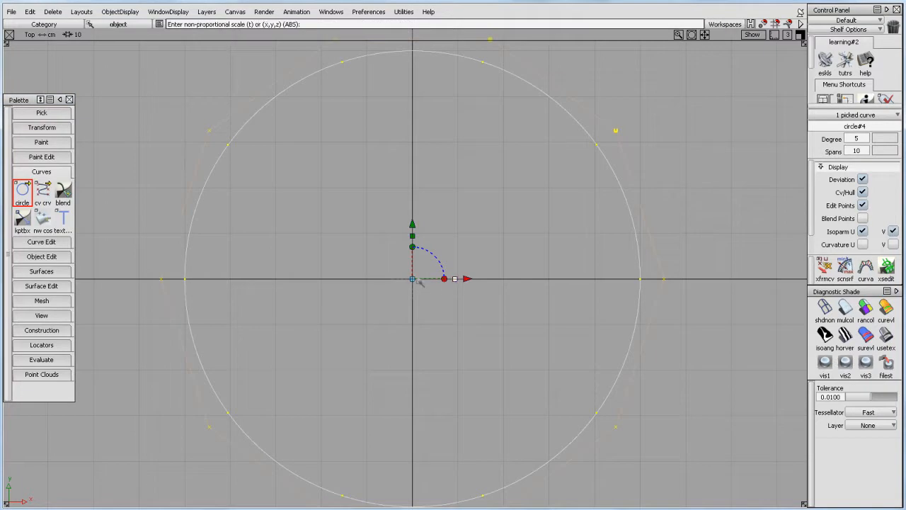
left_click_drag(413, 280, 313, 290)
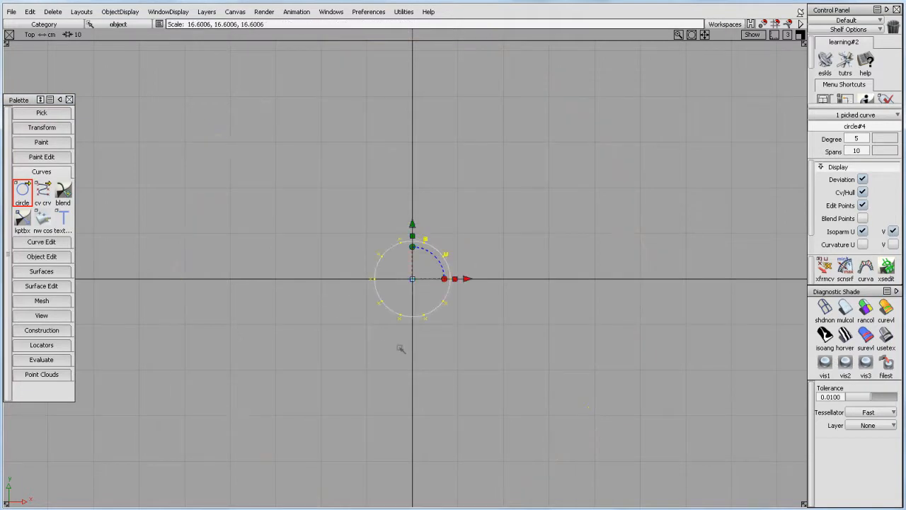
right_click_drag(403, 350, 541, 323, "alt+shift")
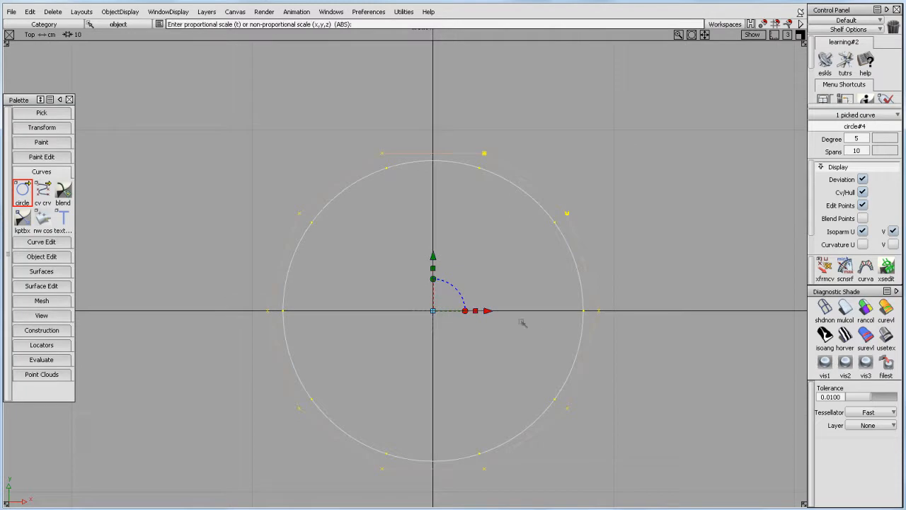
left_click_drag(438, 314, 344, 364)
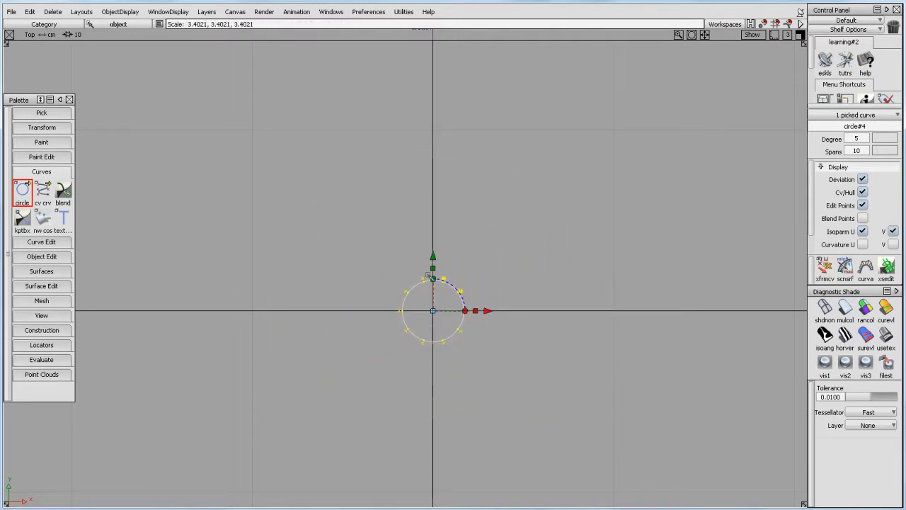
left_click_drag(433, 272, 434, 303)
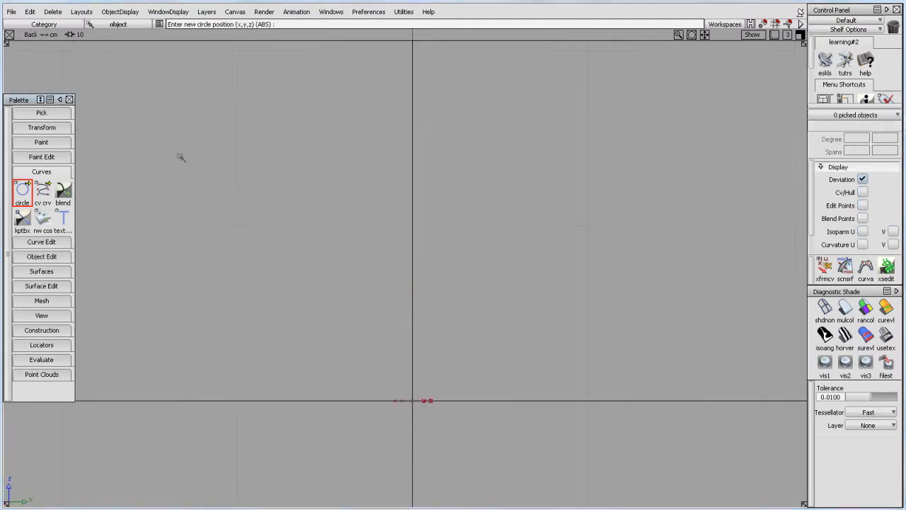
- Draw a two-point edit point curve in the Back view from the origin up and to the left of the vertical axis
left_click_drag(43, 190, 82, 199)
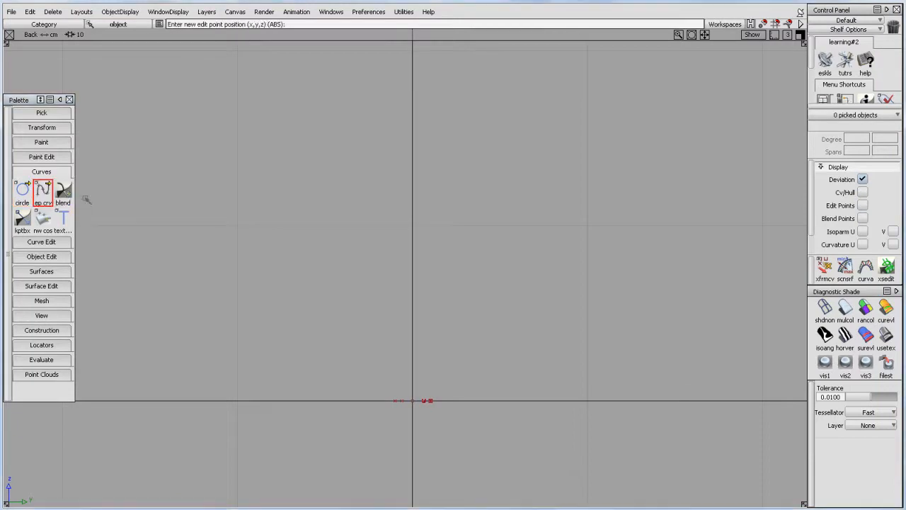
left_click(413, 402)
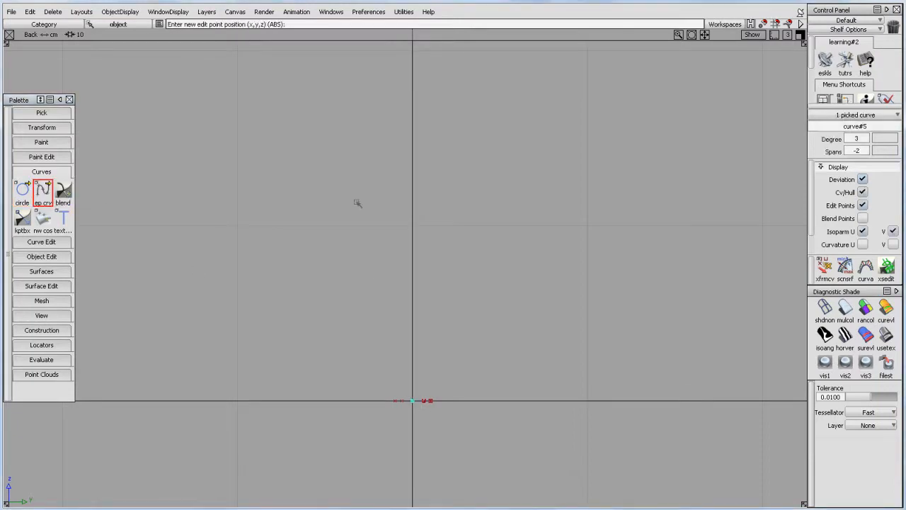
left_click(312, 67)
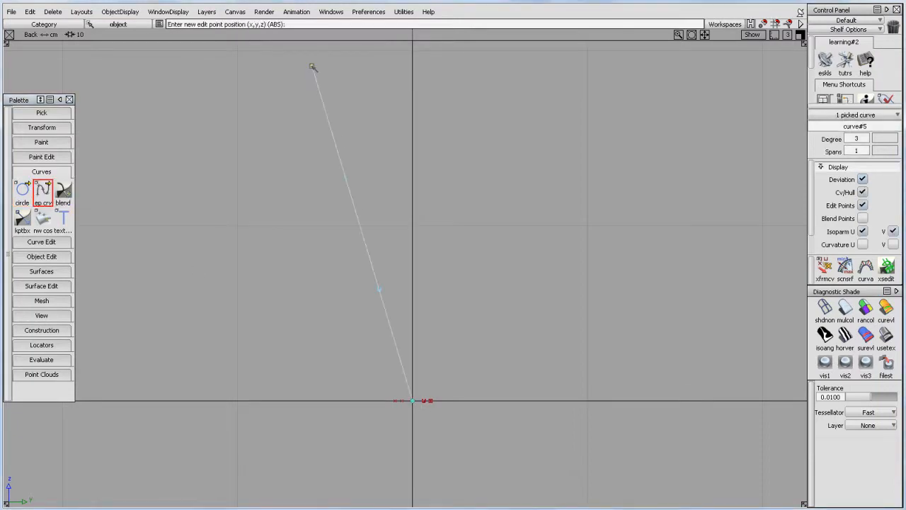
- Move the two inner control vertices of the curve rising from the origin to give it a gentle S-bend
left_click(53, 116)
left_click(22, 187)
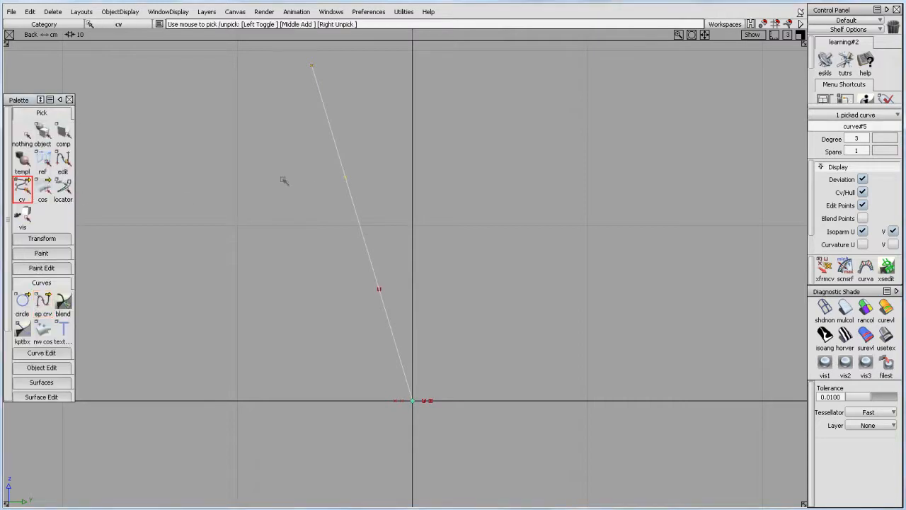
left_click(42, 238)
left_click(22, 260)
left_click_drag(318, 196, 289, 213)
left_click_drag(378, 285, 411, 278)
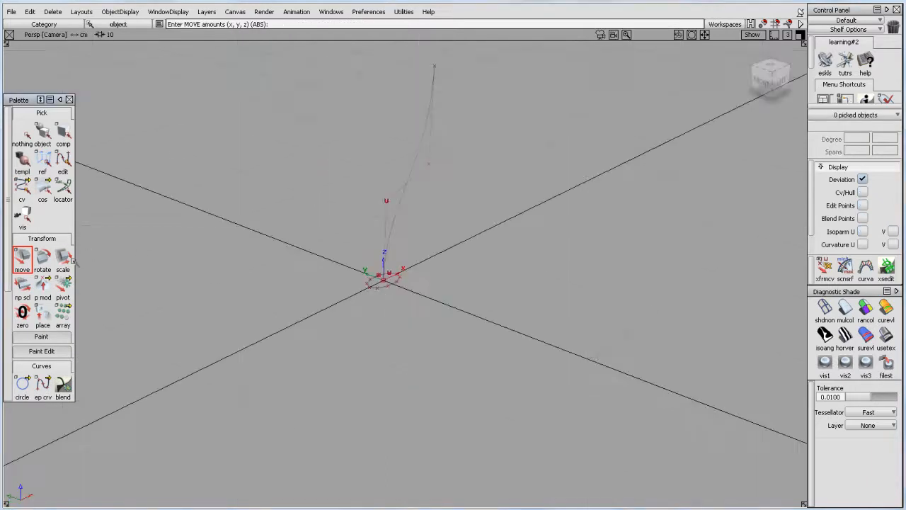
- Sweep the small circle along the S-bend curve as a one-generation, one-rail surface, and set its Scale Xform to 2.5 to flare the far end
left_click_drag(11, 281, 15, 403)
left_click(57, 291)
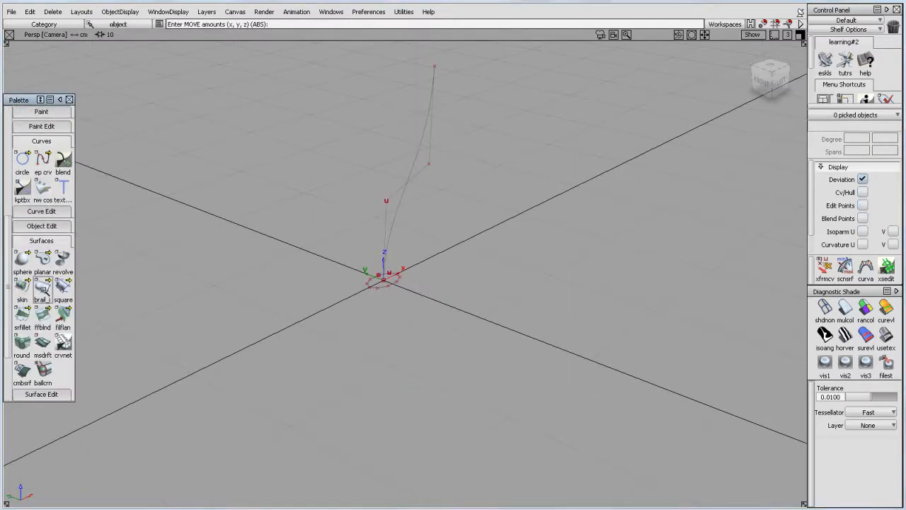
left_click(43, 287)
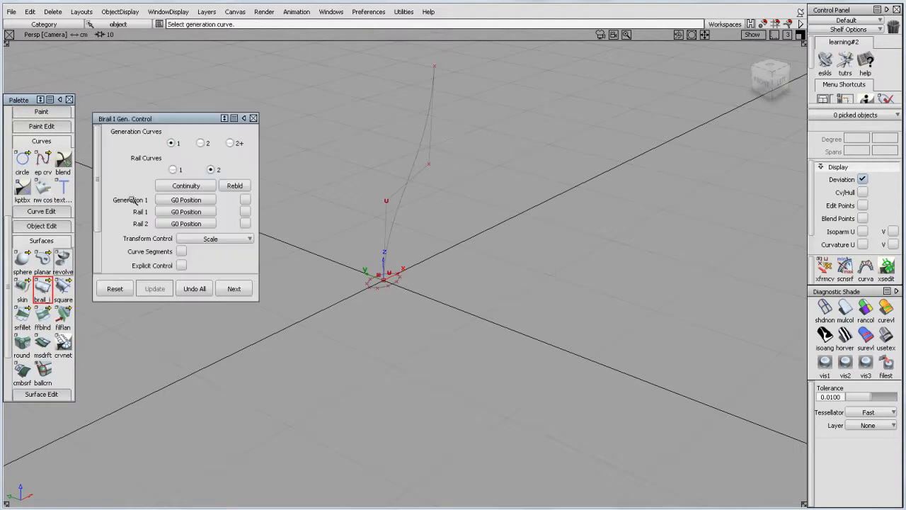
left_click(171, 170)
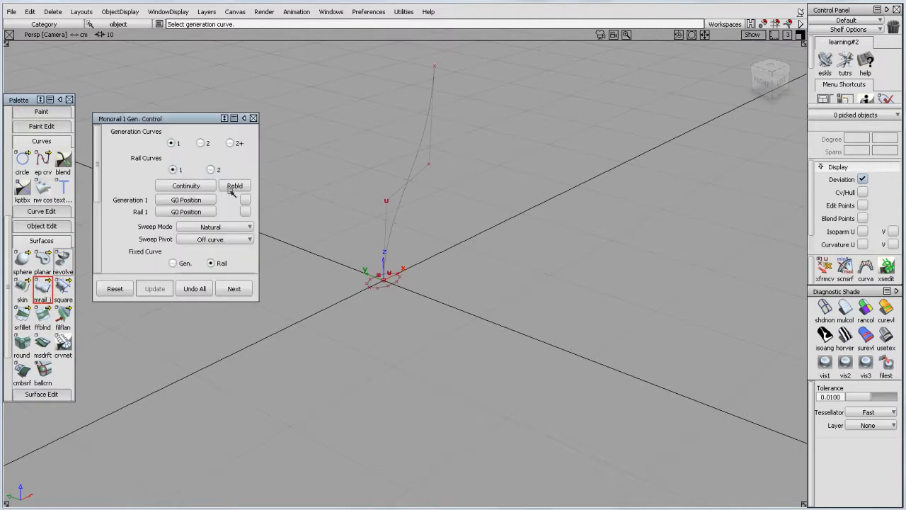
left_click(383, 281)
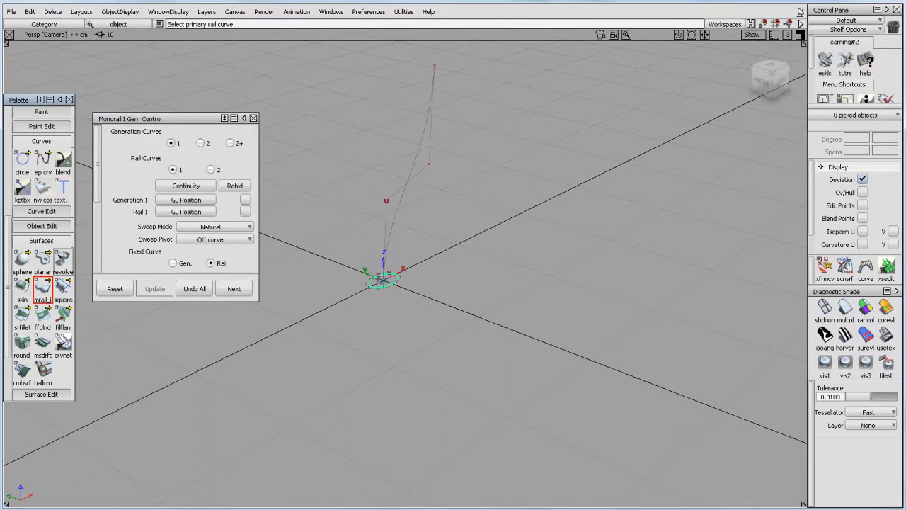
left_click(391, 227)
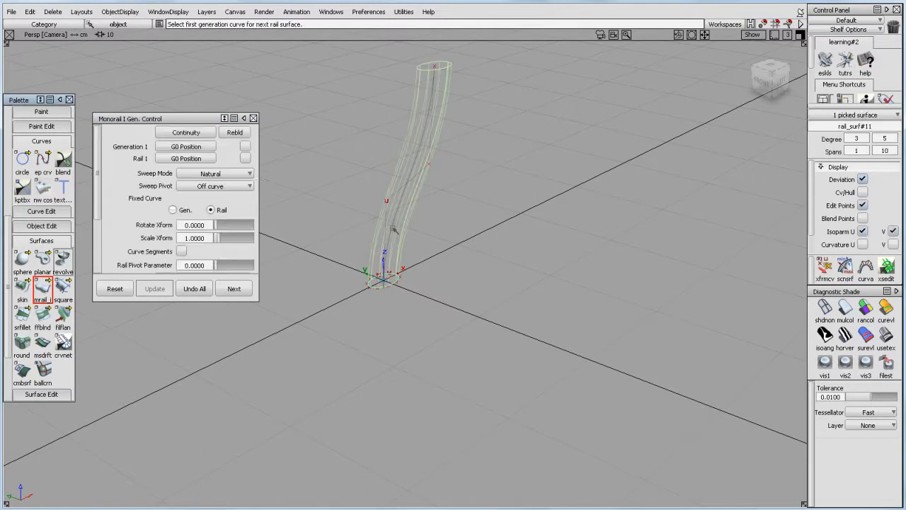
mouse_move(220, 241)
left_mouse_down()
mouse_move(236, 238)
mouse_move(226, 242)
left_mouse_up()
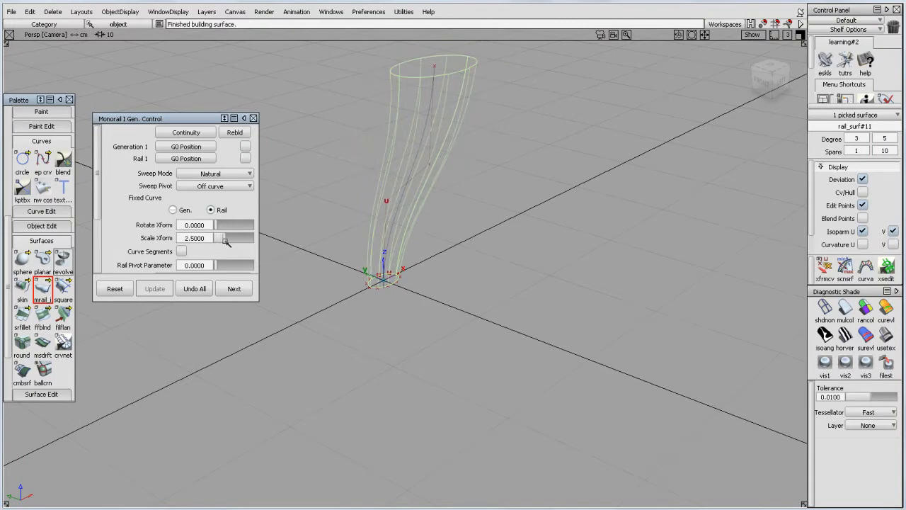
left_click(254, 118)
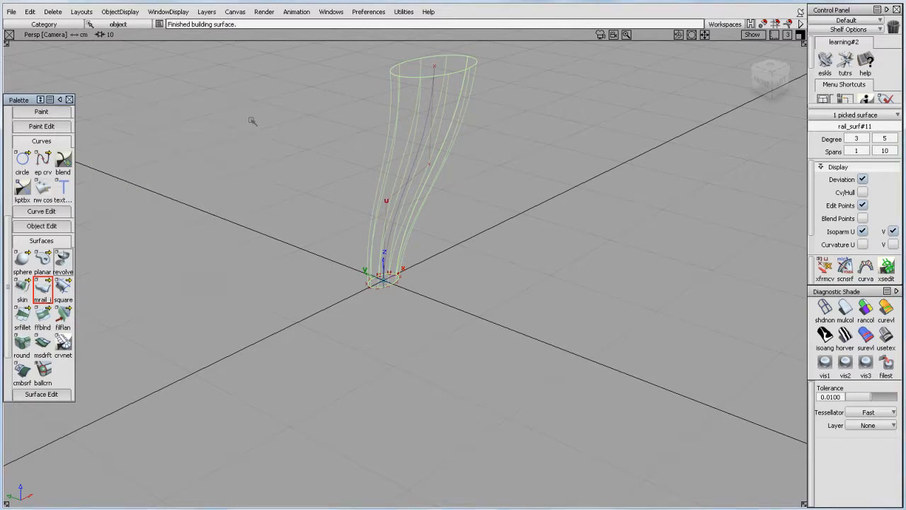
- Duplicate the flared rail surface with a Y rotation of 72 degrees per copy to form five evenly spaced wheel spokes
left_click(30, 11)
mouse_move(124, 149)
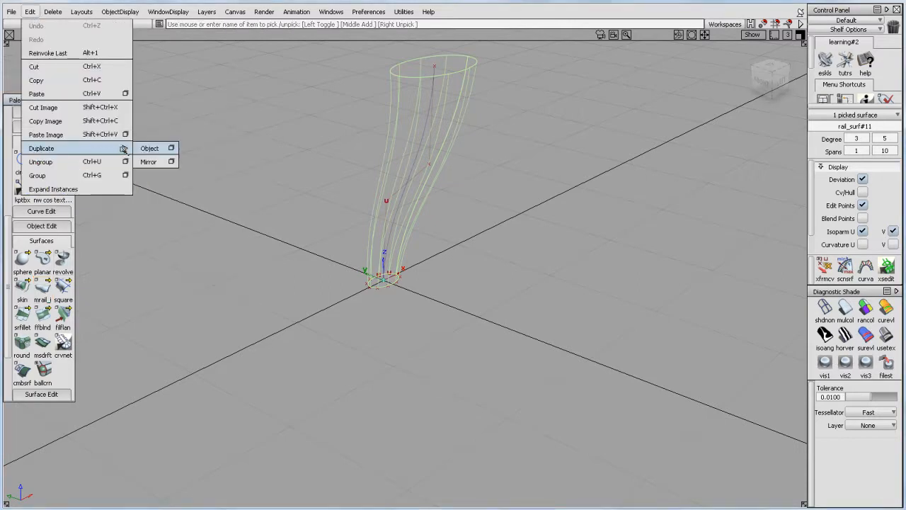
left_click(171, 148)
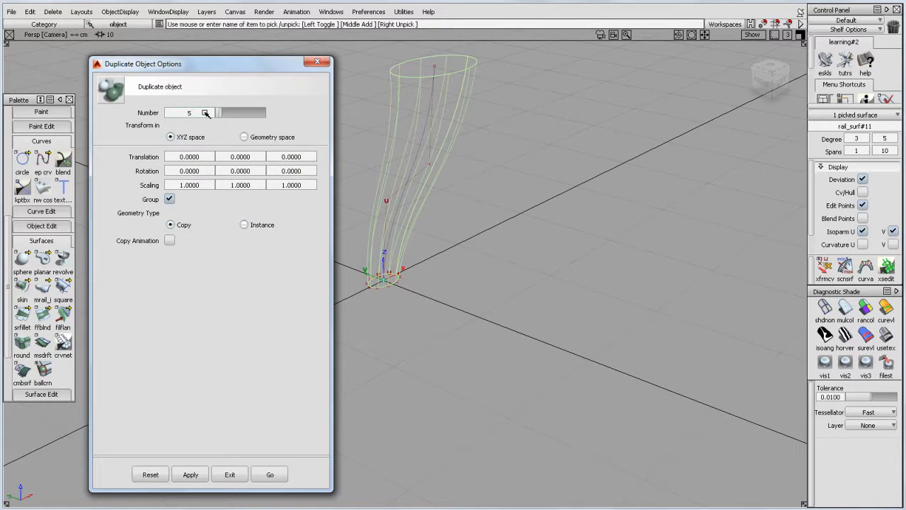
left_click_drag(226, 172, 257, 172)
type("72")
key("Return")
left_click(277, 474)
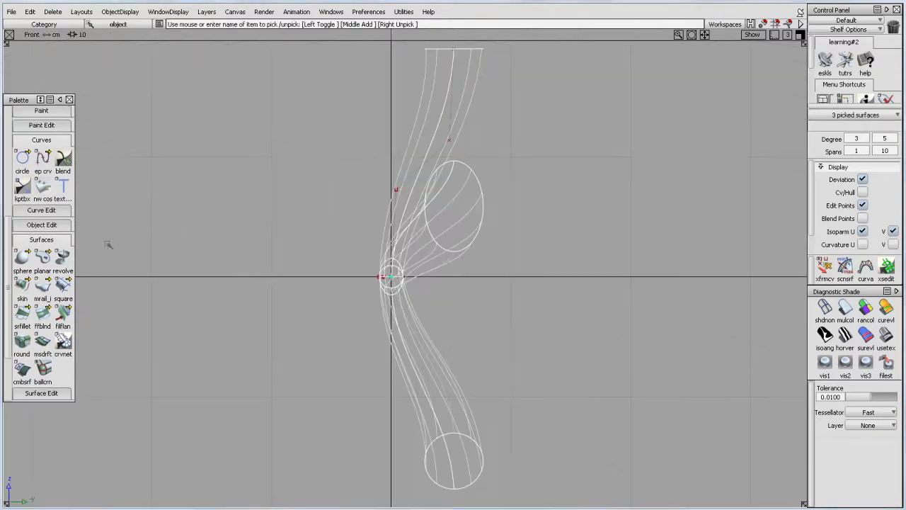
- Place a sphere at the origin as the hub and scale it to about 10.36 in X and Z and 4.6 in Y
left_click(24, 261)
left_click(392, 277)
left_click_drag(391, 234, 262, 282)
left_click_drag(346, 282, 303, 278)
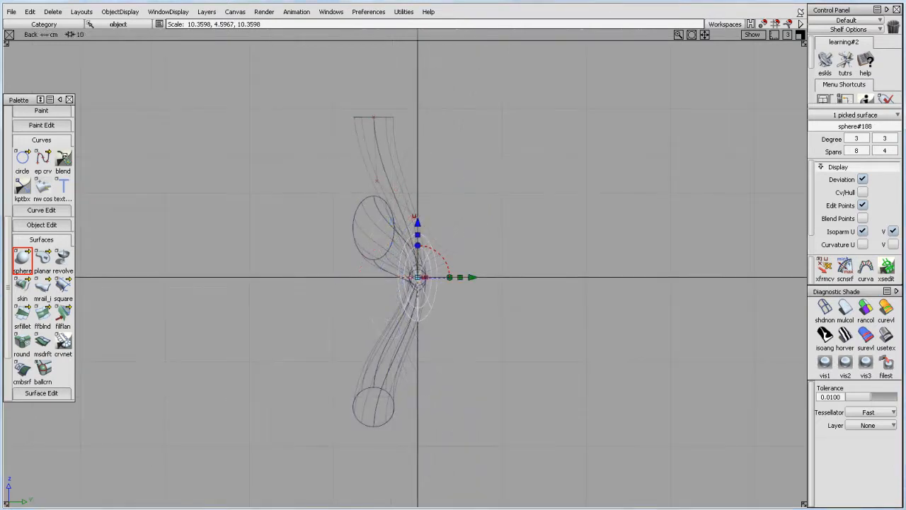
- Place a circle above the spokes on the vertical axis and scale it to about 17.63, flattened to about 6.15 in Z
left_click(22, 157)
left_click(420, 88)
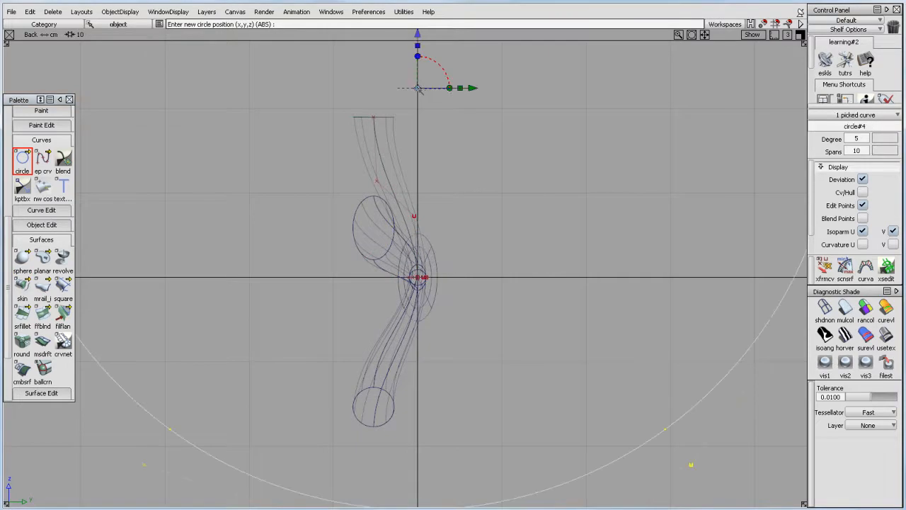
left_click_drag(461, 88, 320, 111)
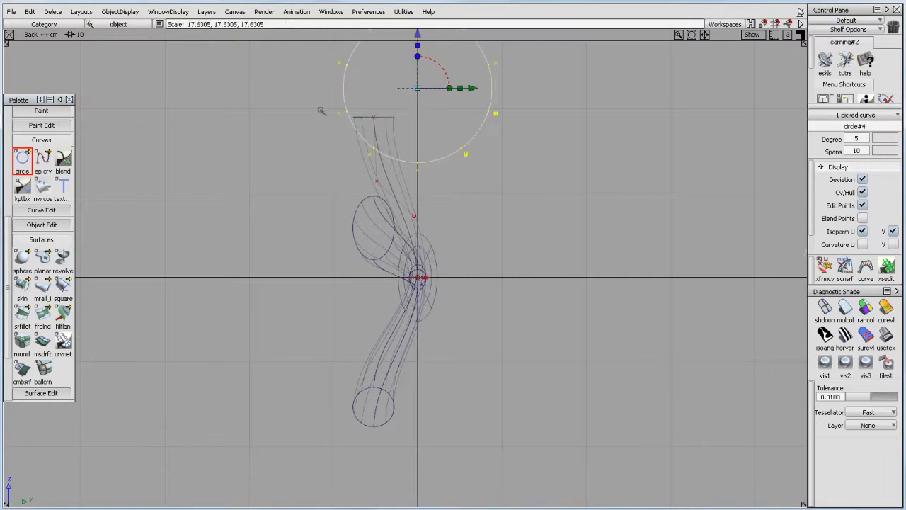
left_click_drag(418, 46, 397, 104)
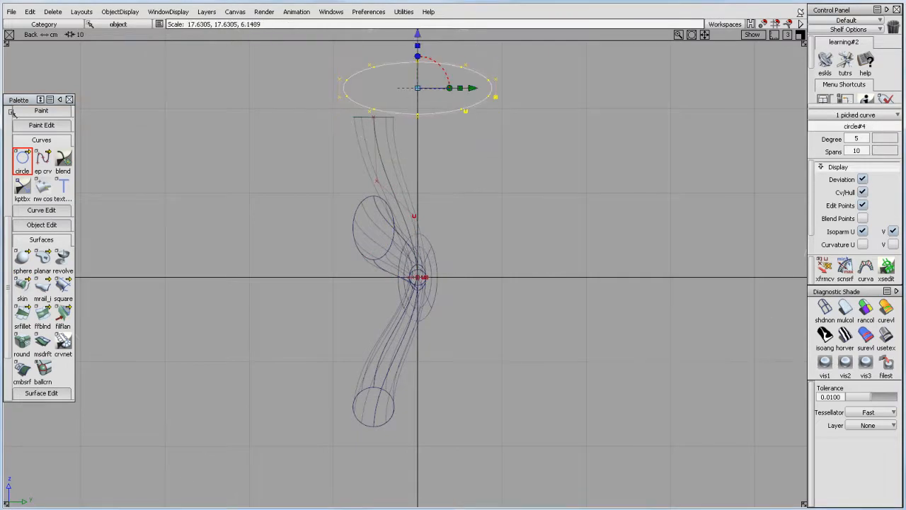
- Square off the ellipse into a rounded rectangle by scaling its four corner control vertices outward, and revolve it about the Y axis as the tyre
scroll(22, 110, "up", 5)
left_click(22, 132)
left_click(22, 187)
left_click_drag(363, 59, 384, 116)
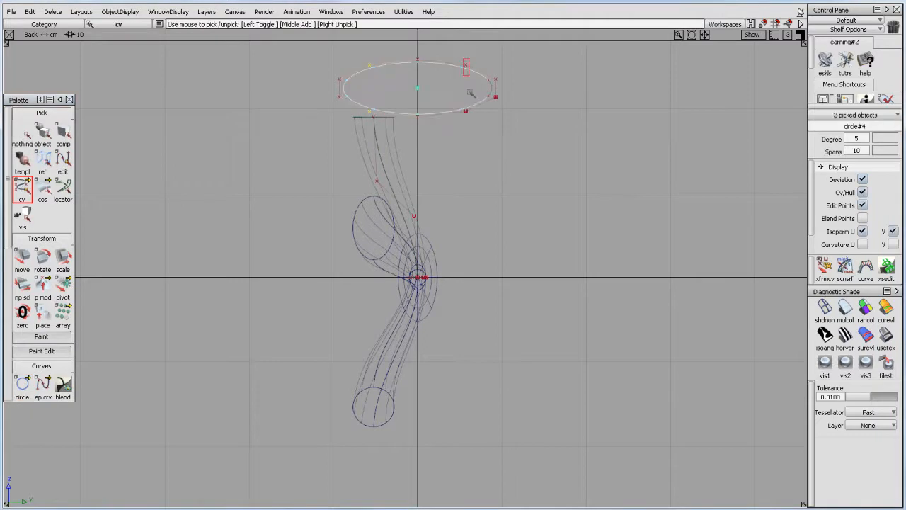
left_click(63, 260)
left_click_drag(496, 138, 538, 73)
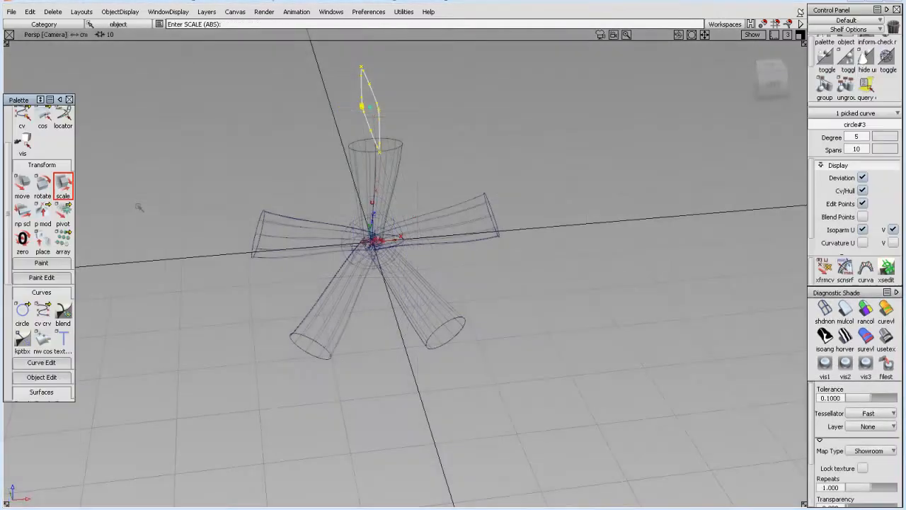
scroll(28, 241, "down", 3)
left_click(63, 303)
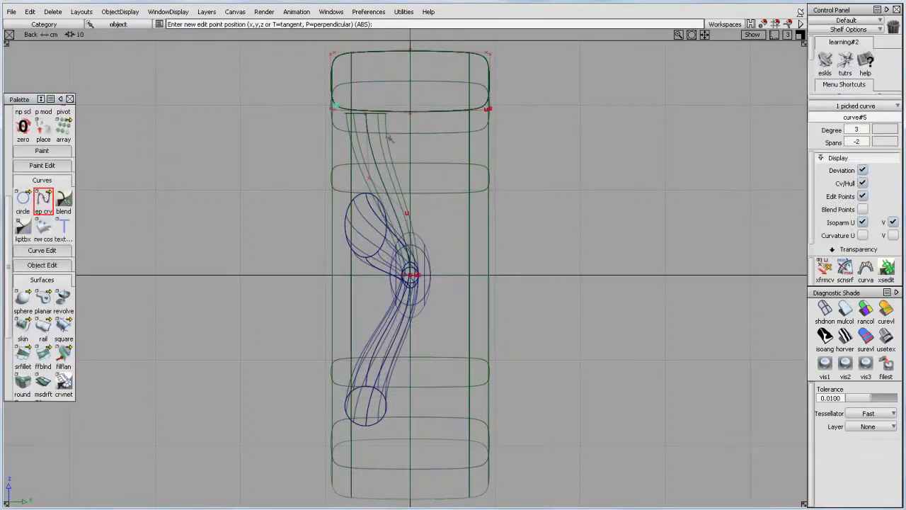
- Bend the rim profile curve by moving a control vertex toward its end at the tyre's edge, and revolve it about the Y axis
scroll(43, 213, "up", 5)
left_click(22, 259)
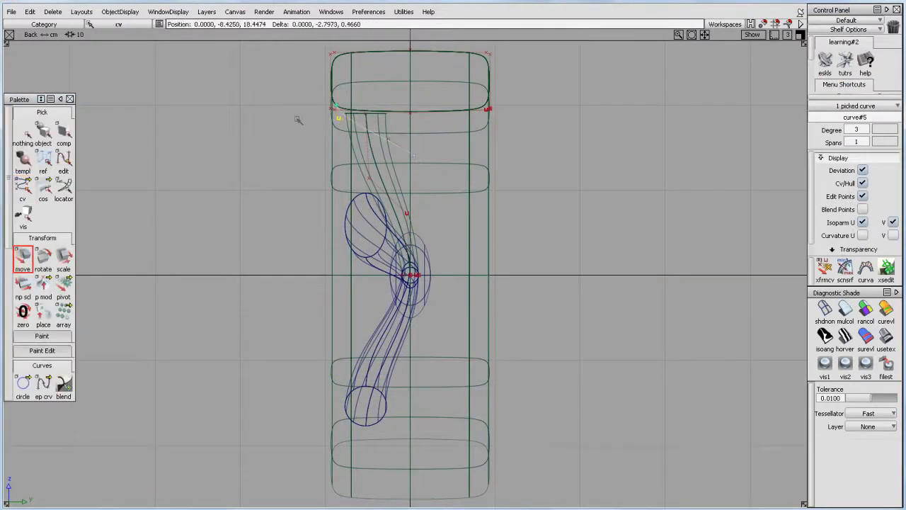
left_click(388, 139)
left_click_drag(371, 140, 329, 126)
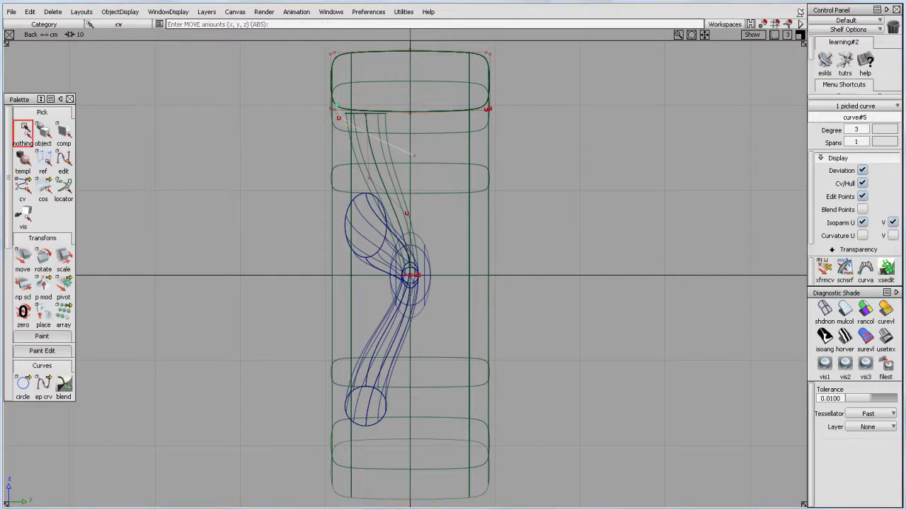
scroll(43, 318, "down", 3)
left_click(64, 384)
- Place a cylinder on the hub just below its centre in the Left view and scale it uniformly to about 2.04 as a bolt
key("F6")
left_click(25, 381)
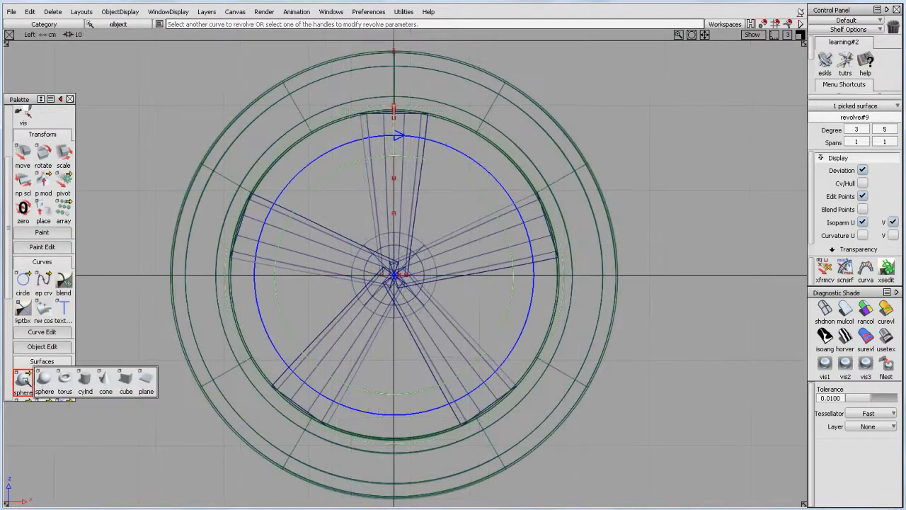
left_click(85, 381)
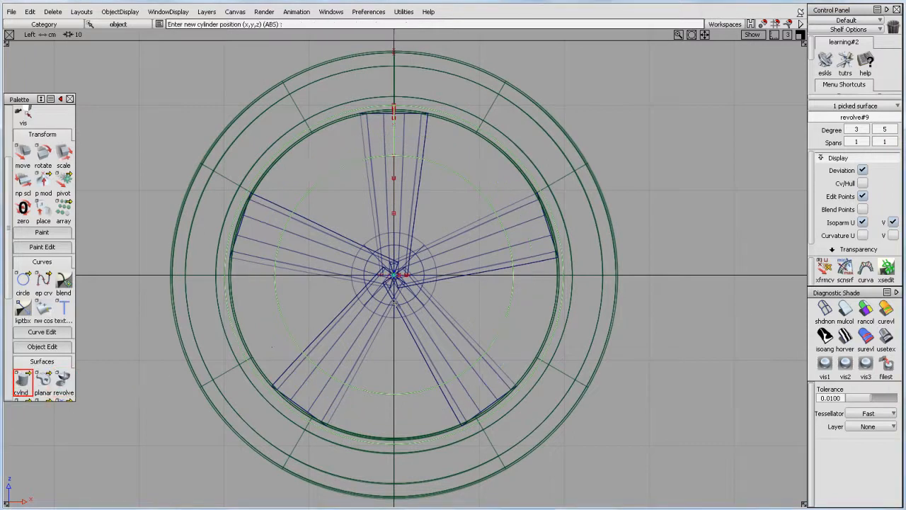
left_click(394, 303)
left_click_drag(395, 303, 182, 441)
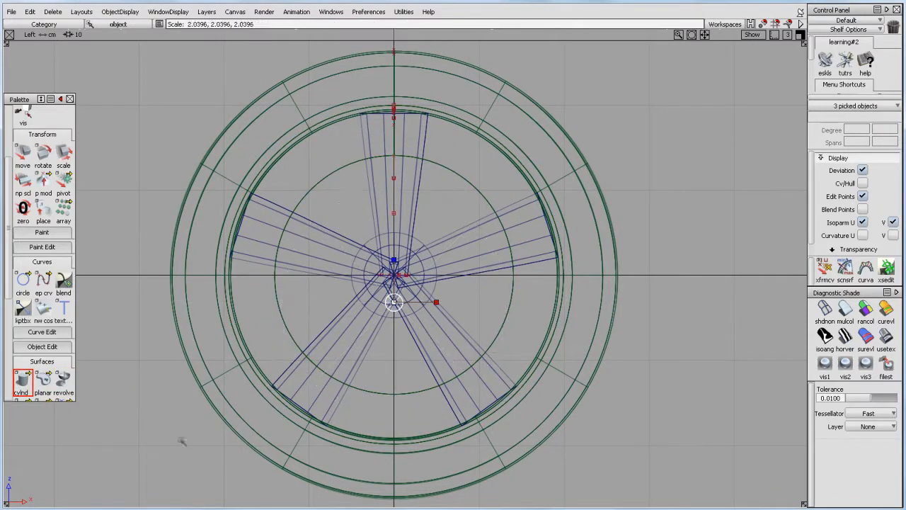
- Duplicate the small cylinder around the wheel's centre with the existing duplicate settings to form five evenly spaced hub bolts
left_click(29, 11)
mouse_move(114, 149)
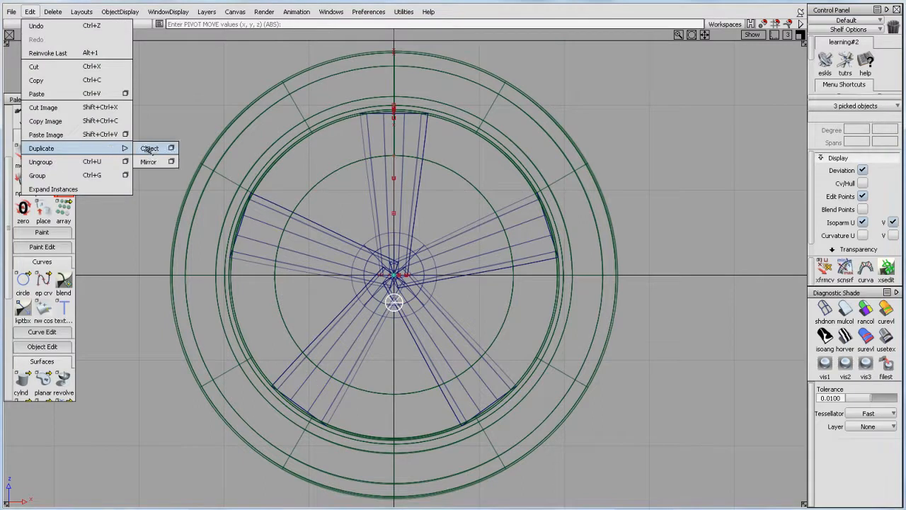
left_click(149, 149)
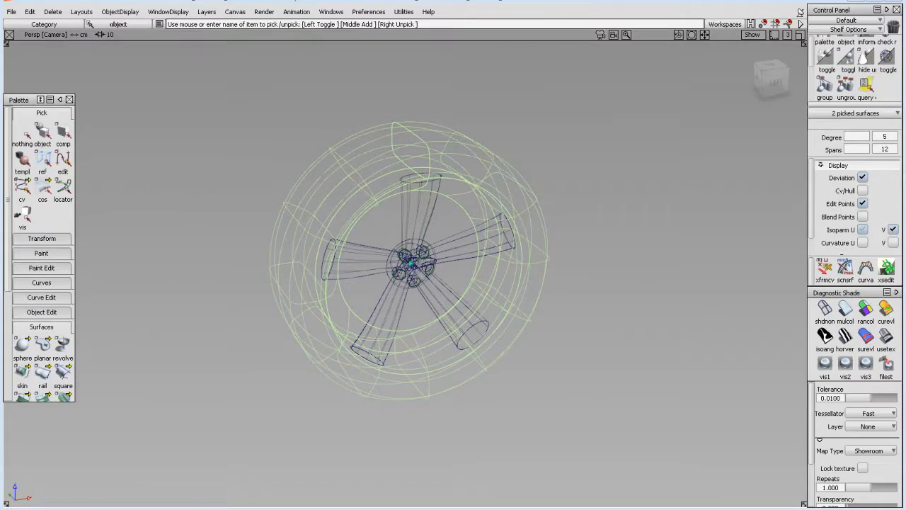
- Examine the shaded wheel close up from an angle without the surface curves displayed
left_click_drag(410, 262, 560, 276, "alt+shift")
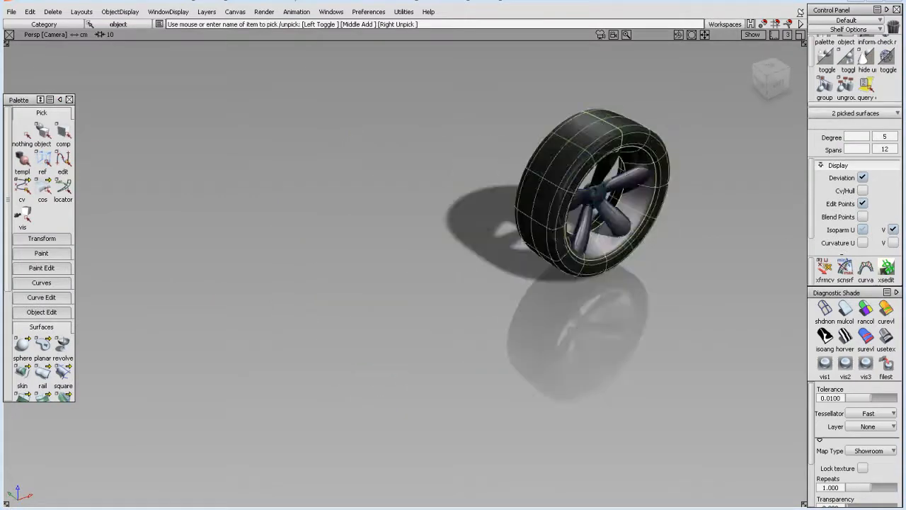
key("Home")
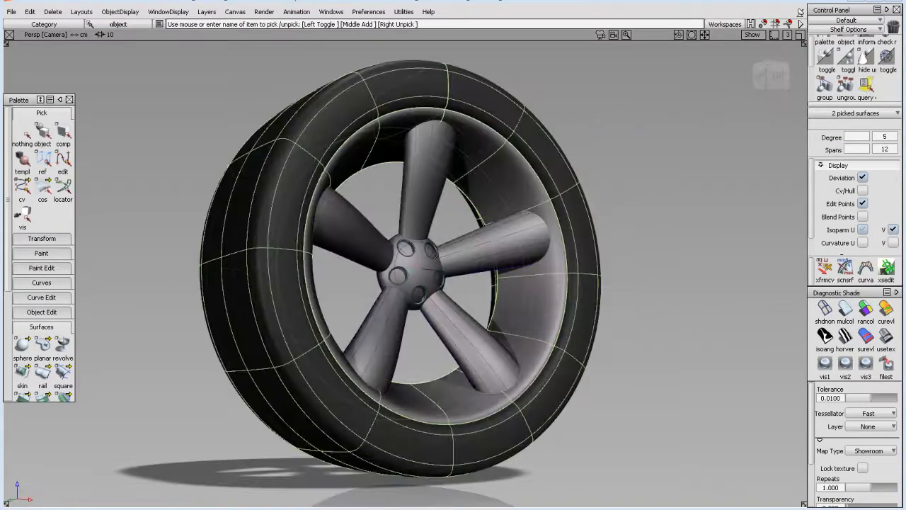
key("ctrl+shift+n")
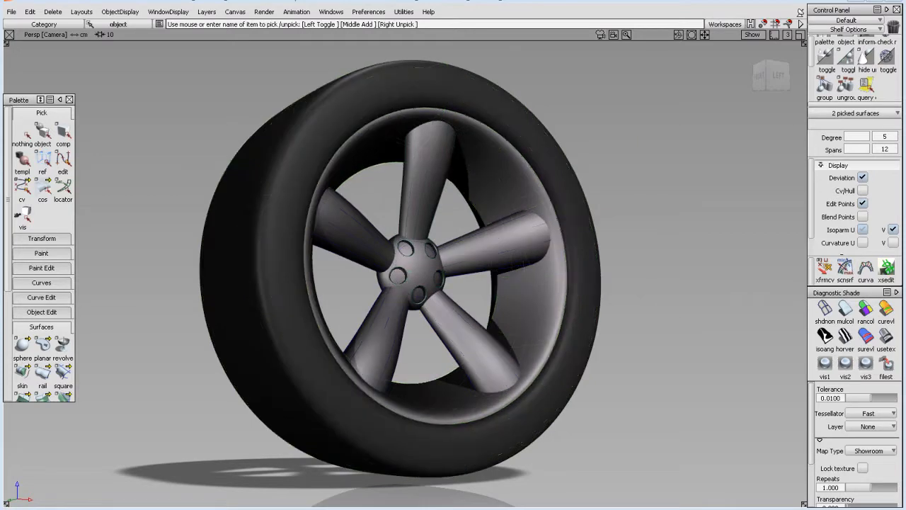